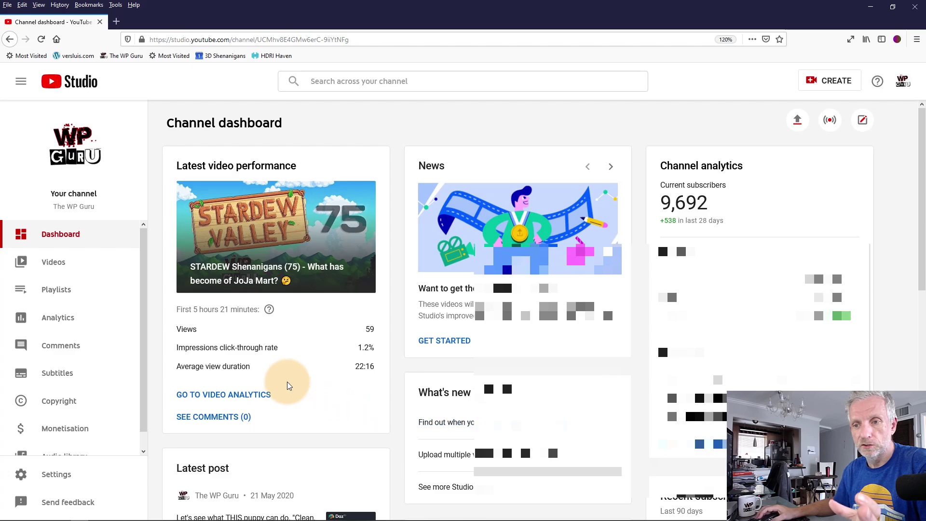
Step: Open the channel's Videos list from the dashboard sidebar
click(56, 264)
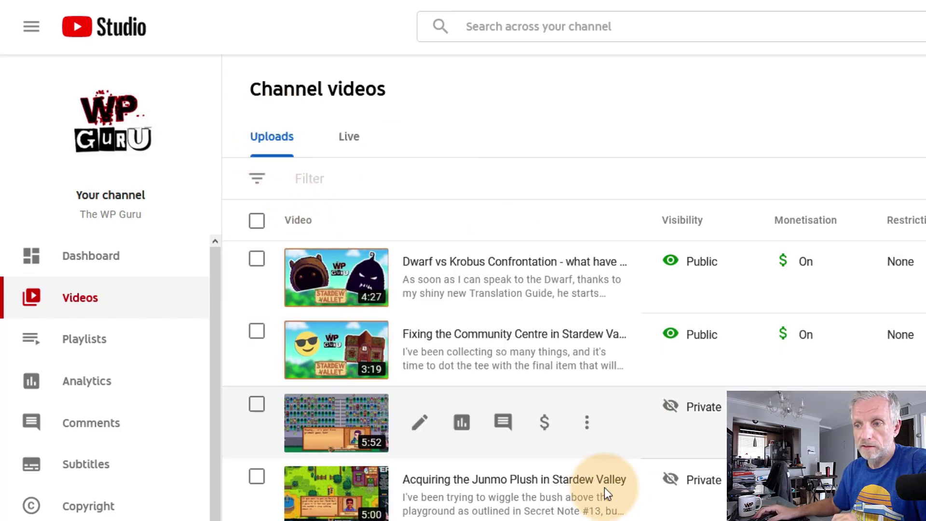
Step: From the Live list, open the editor for the 9:03 STARDEW Shenanigans (75) replay
click(348, 137)
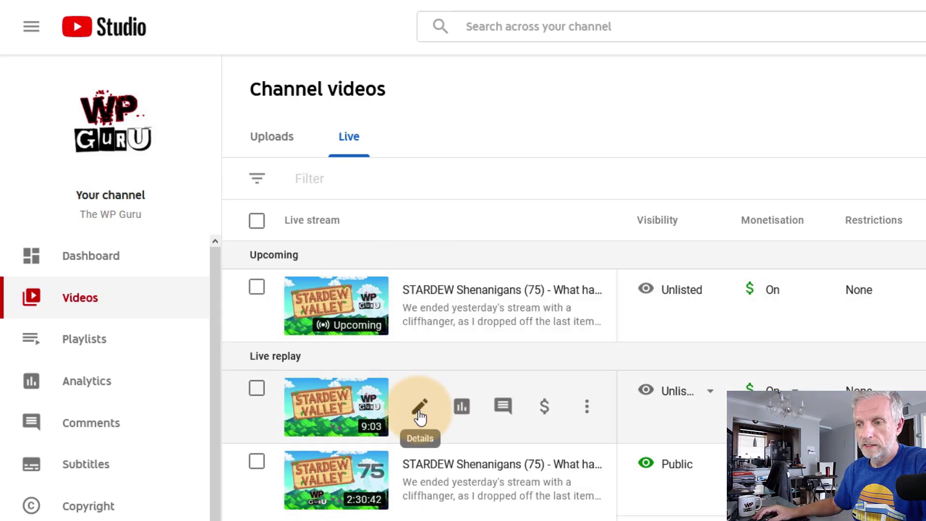
click(419, 409)
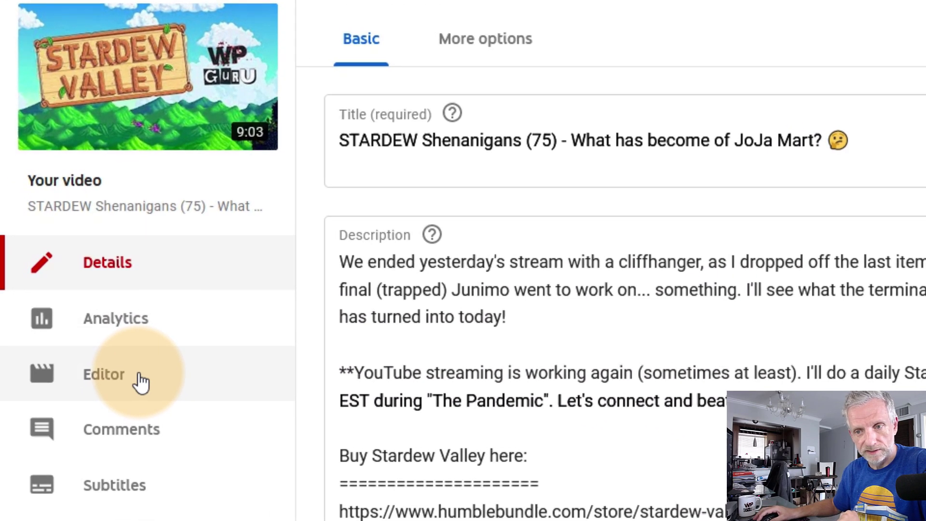
click(105, 381)
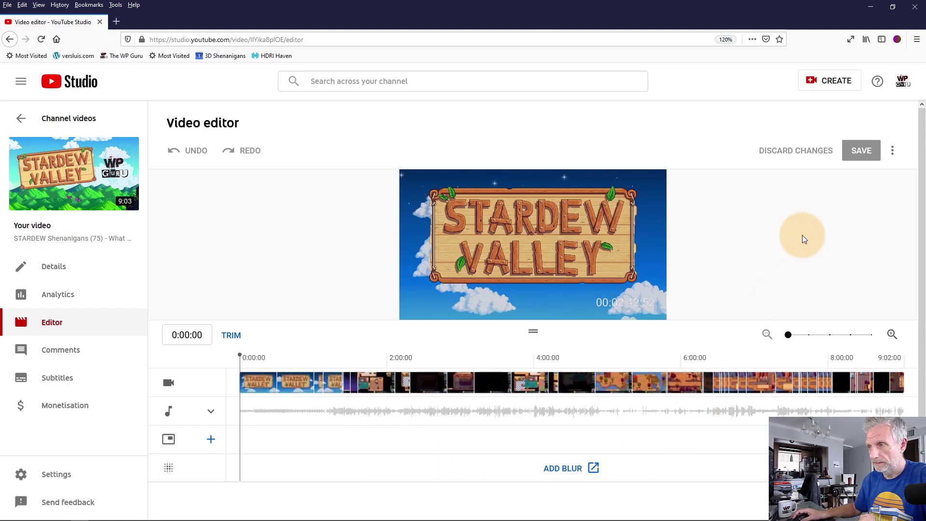
Step: Enlarge the editor preview and scrub the timeline to the 6:24:10 mark
mouse_move(532, 332)
mouse_down()
mouse_move(534, 392)
mouse_move(533, 326)
mouse_move(534, 376)
mouse_move(536, 329)
mouse_move(534, 343)
mouse_up()
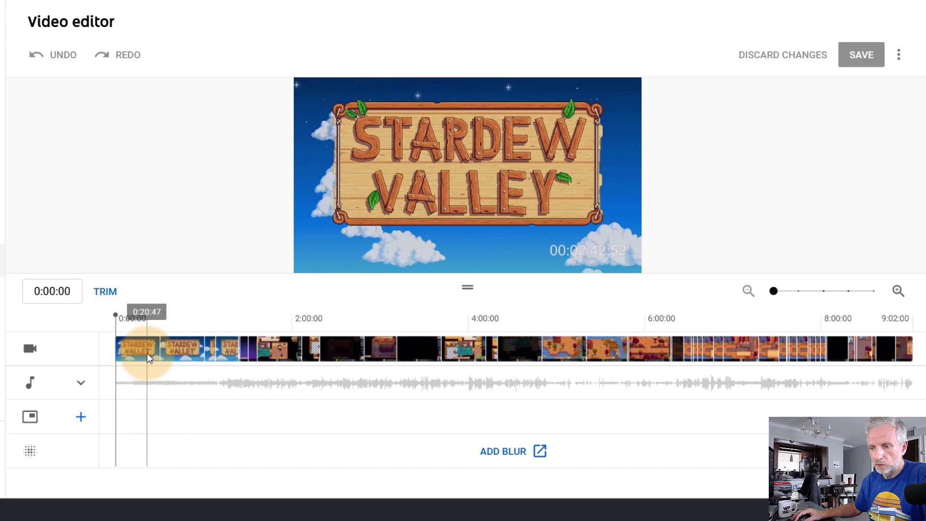
click(234, 270)
drag(192, 350, 427, 353)
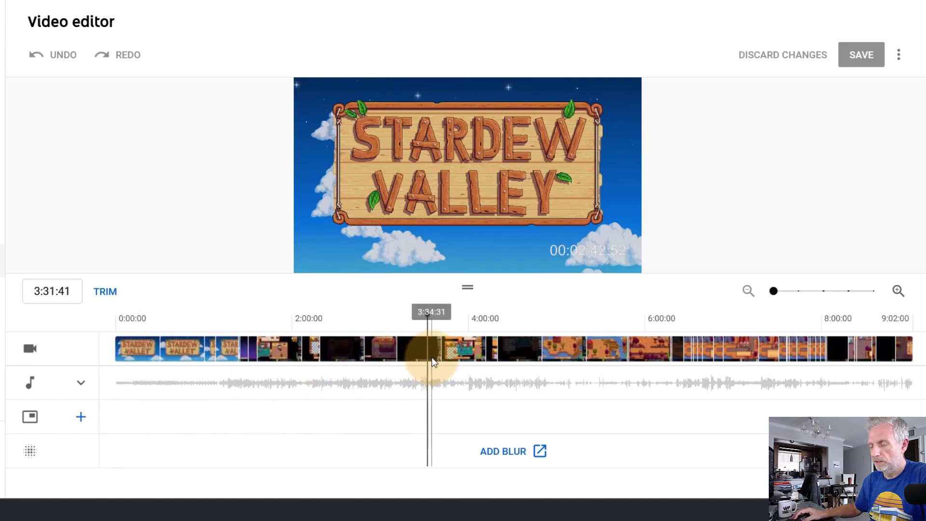
click(597, 347)
mouse_move(668, 340)
mouse_down()
mouse_move(692, 343)
mouse_move(425, 345)
mouse_move(681, 348)
mouse_up()
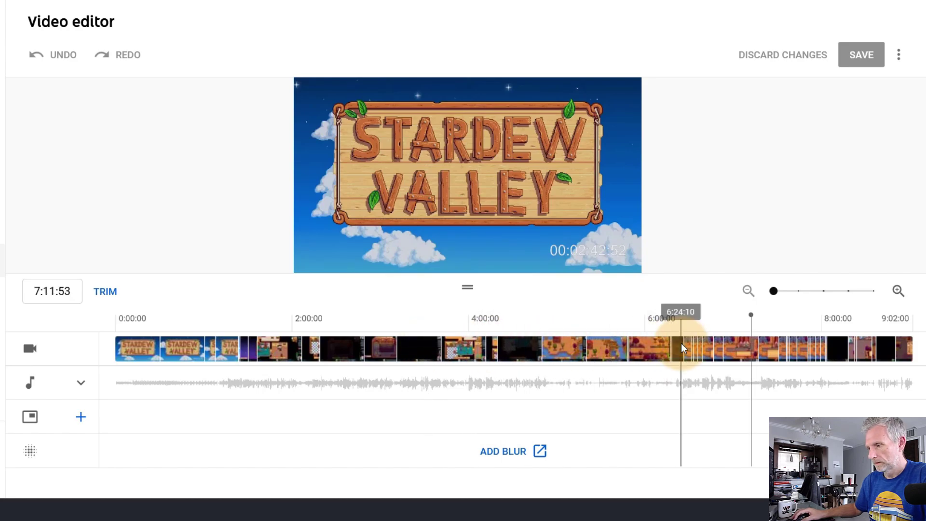
click(681, 344)
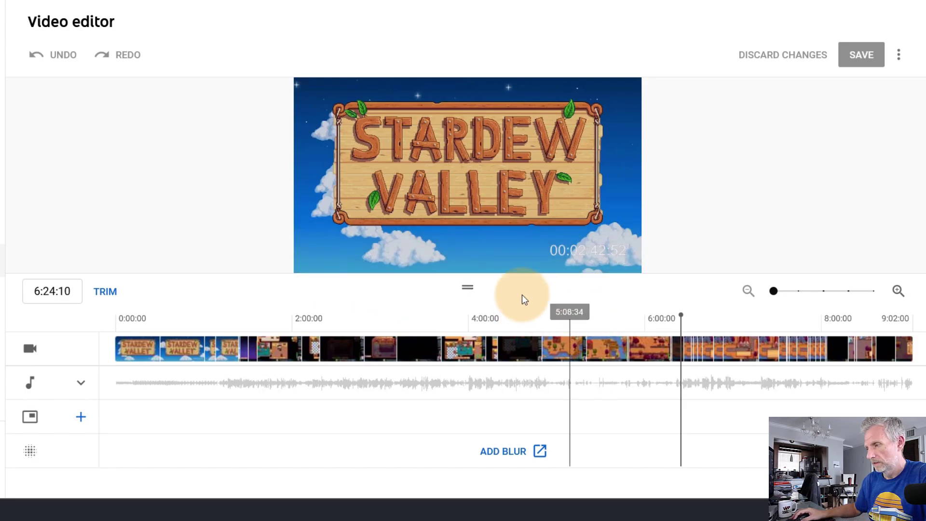
Step: Play the replay from 6:24:10 and pause it at 6:27:26
mouse_move(318, 270)
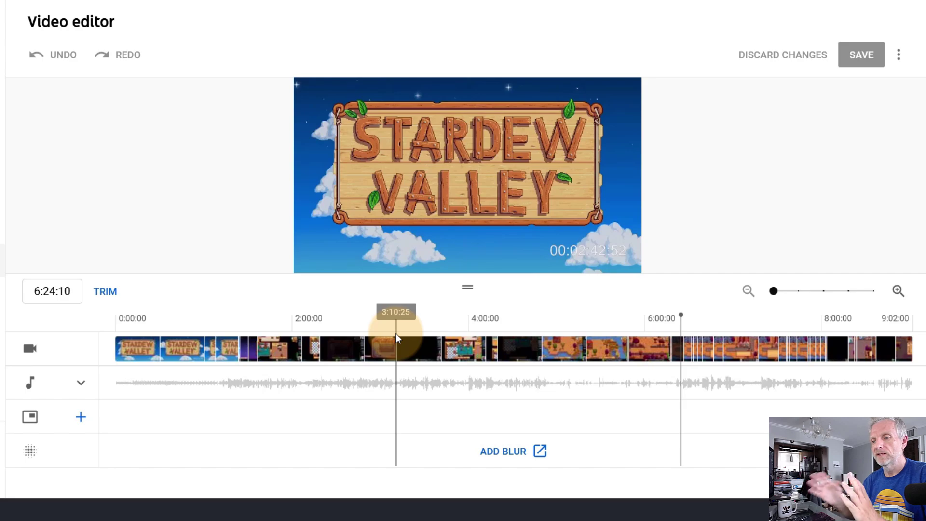
key(space)
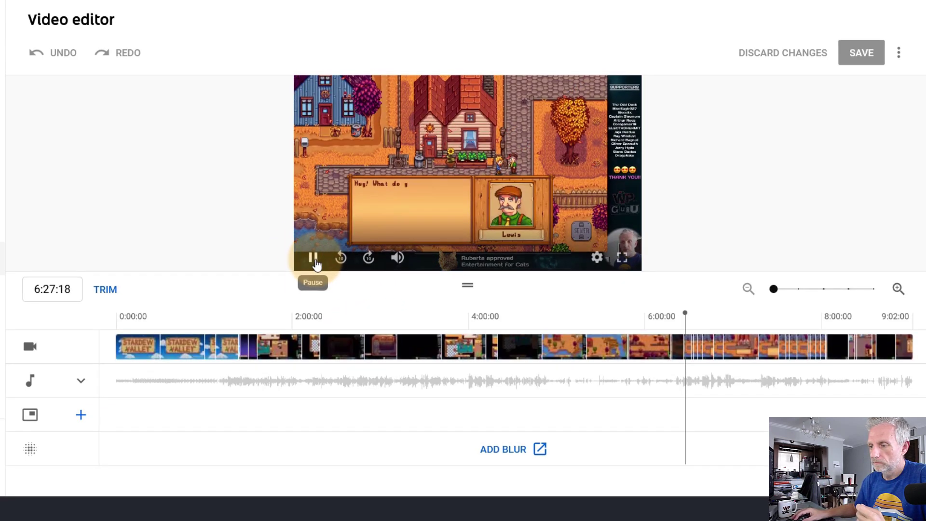
click(316, 264)
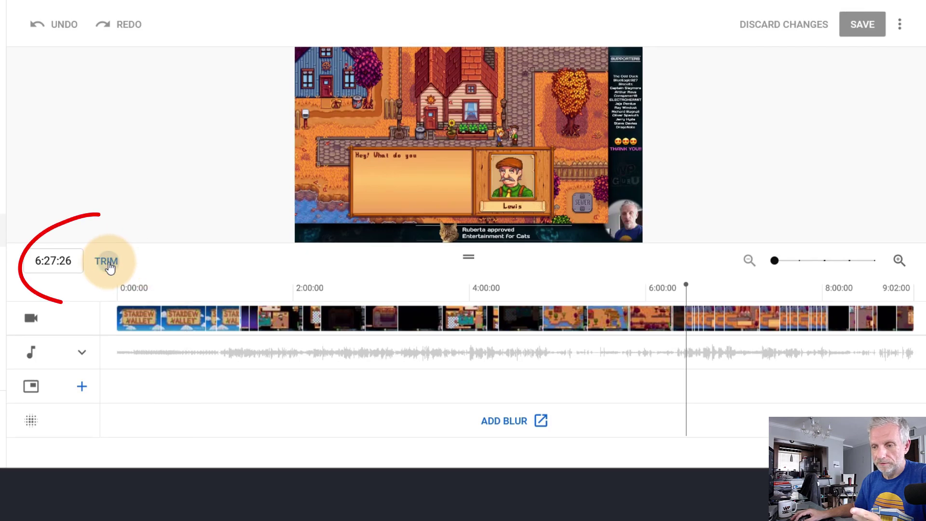
Step: Trim both ends to keep roughly 3:58 to 4:56, fine-tuned when zoomed in, then preview it
click(110, 267)
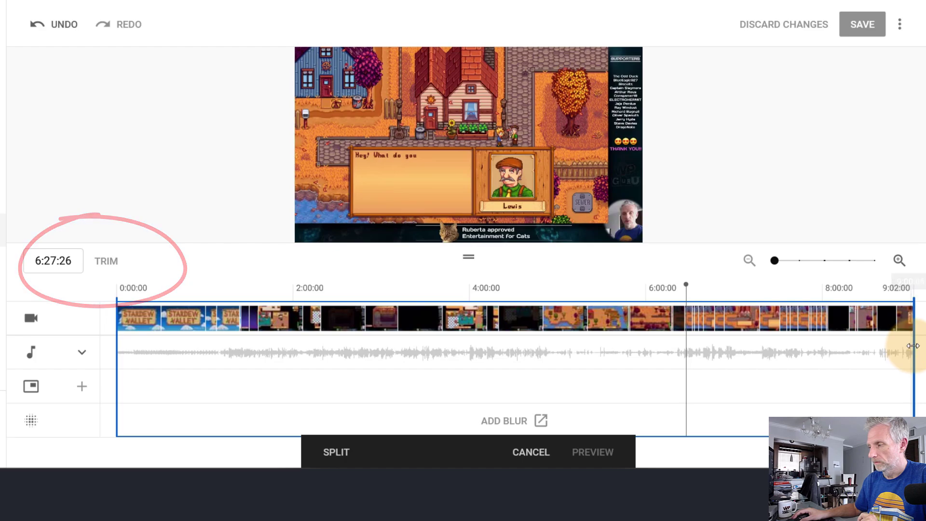
drag(117, 358, 448, 345)
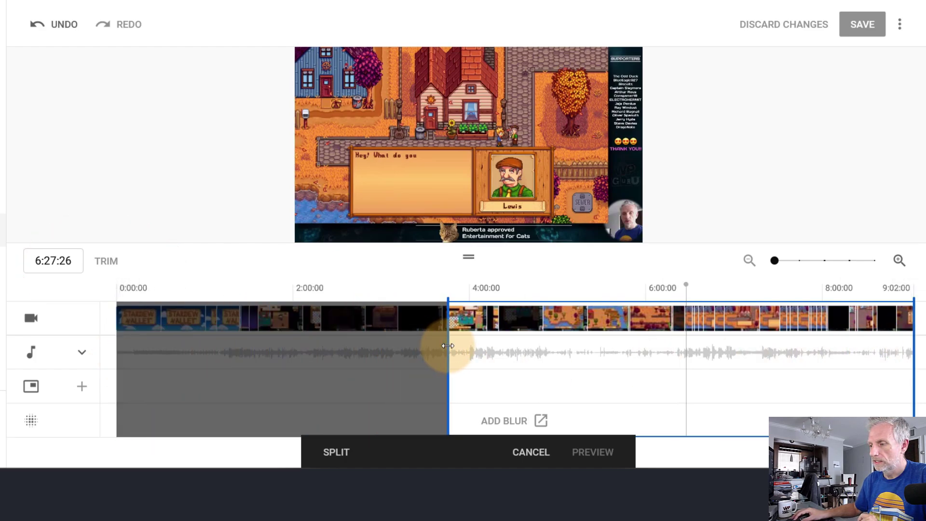
drag(914, 363, 573, 357)
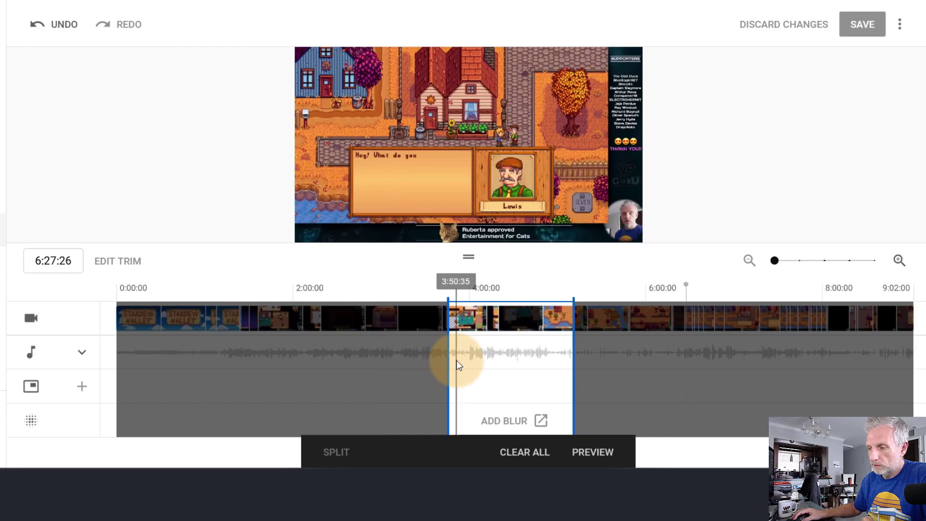
click(898, 260)
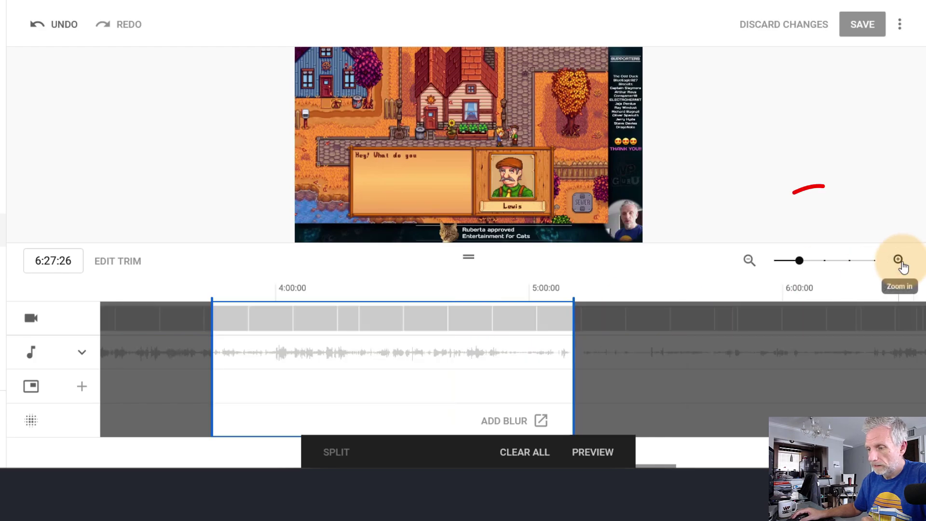
drag(213, 343, 270, 340)
drag(573, 347, 514, 352)
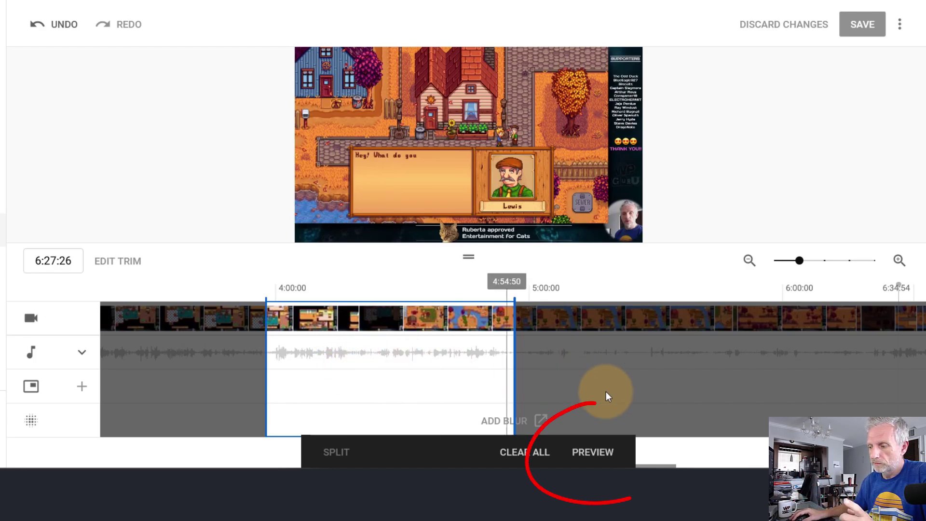
click(602, 456)
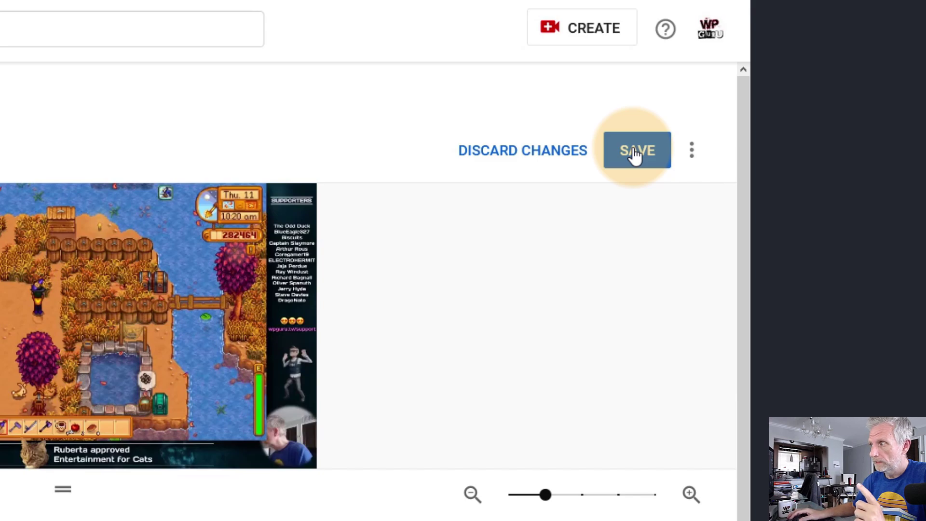
Step: Save the trimmed edit as a new private video titled 'Test 1 - Top and Tail'
click(692, 152)
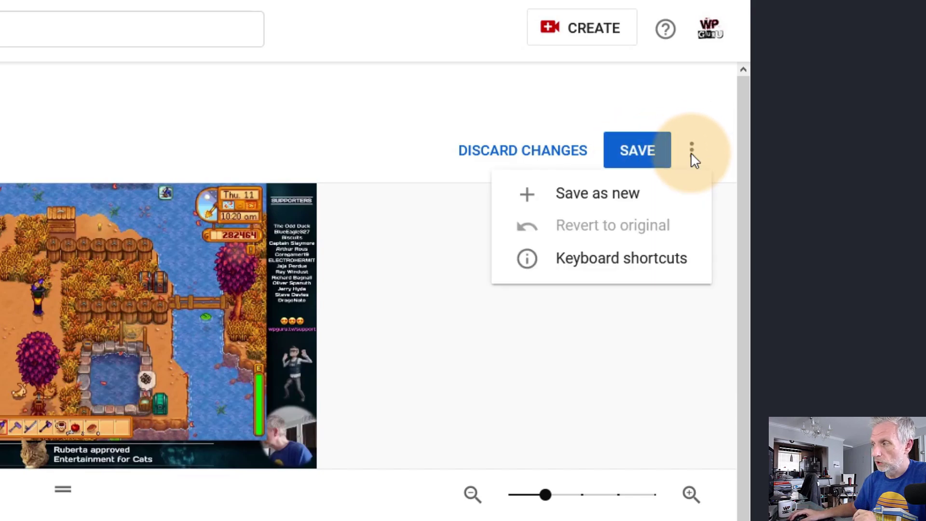
click(602, 203)
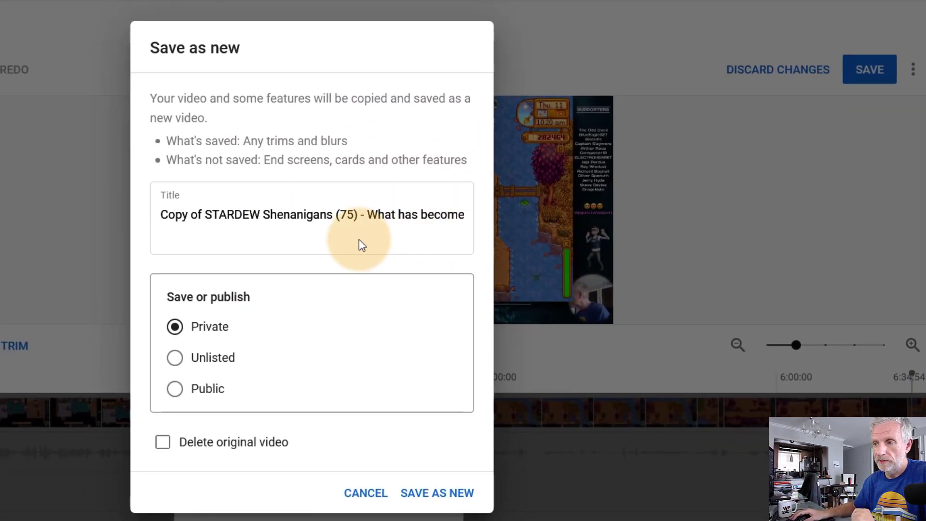
click(164, 214)
drag(165, 214, 585, 232)
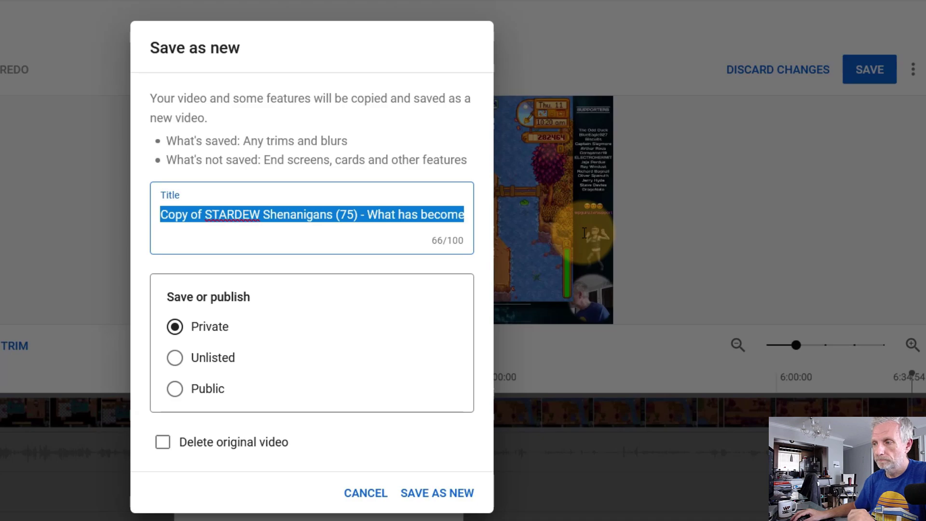
text(Test 1 - Top and Tail)
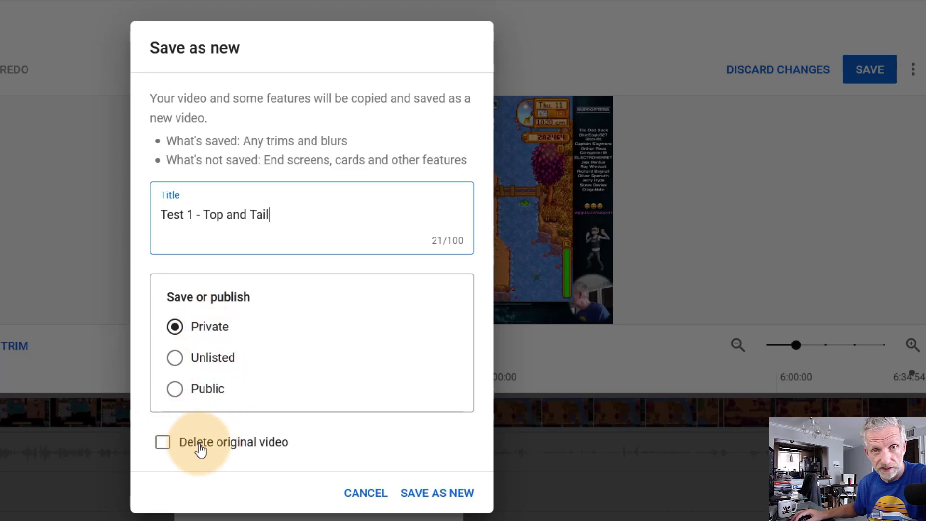
click(436, 494)
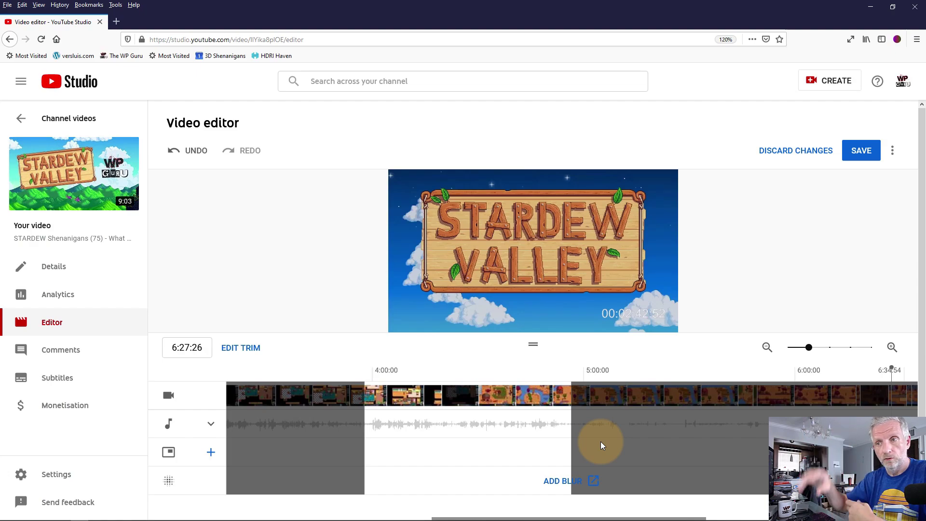
Step: Discard the editor changes and check that 'Test 1 - Top and Tail' is pending in Uploads
click(41, 120)
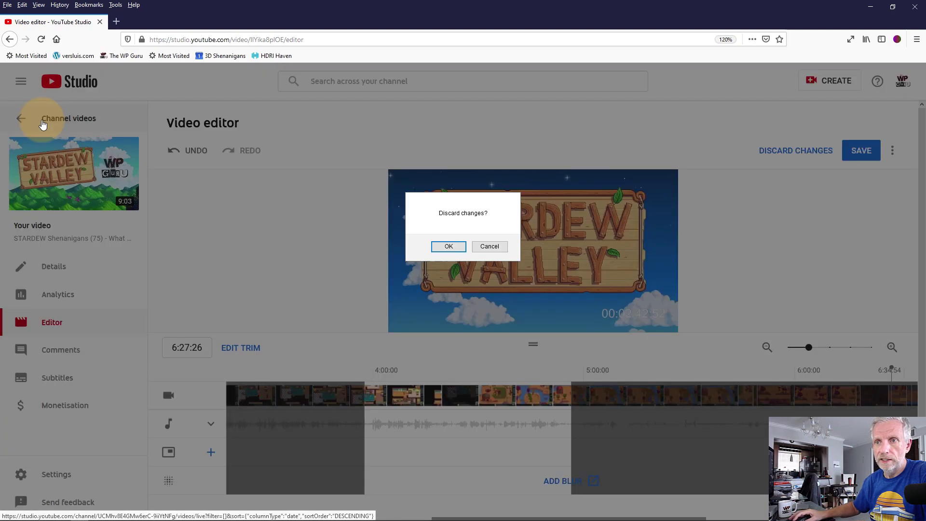
click(438, 246)
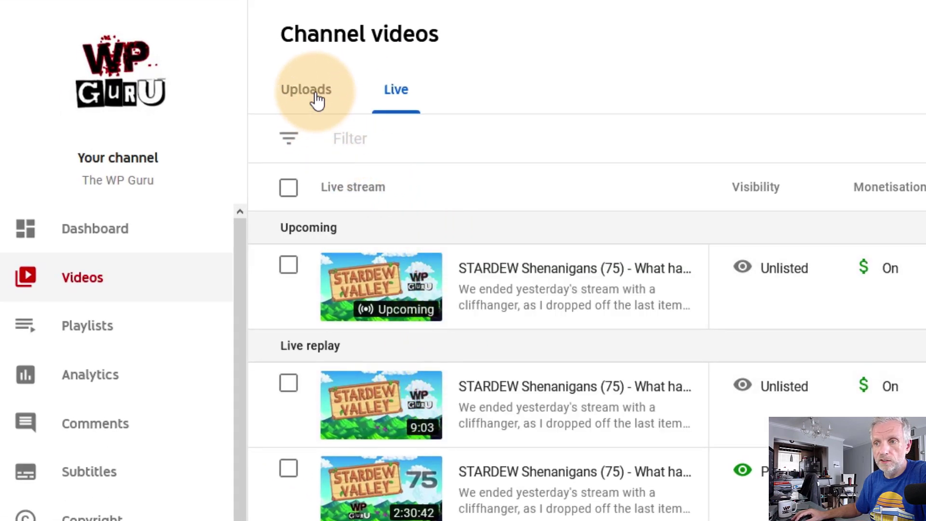
click(314, 97)
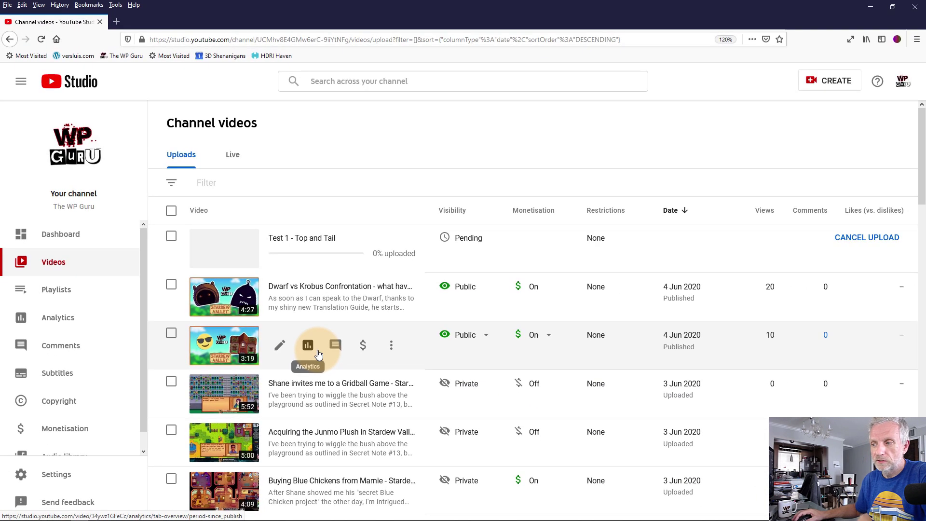
Step: Reopen the details page of the original 9:03 live replay from the Live list
click(236, 156)
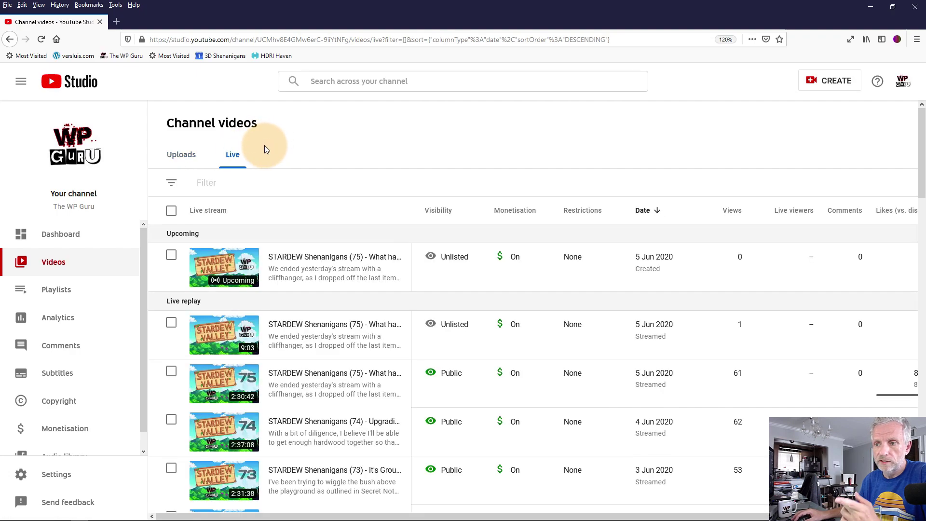
mouse_move(282, 340)
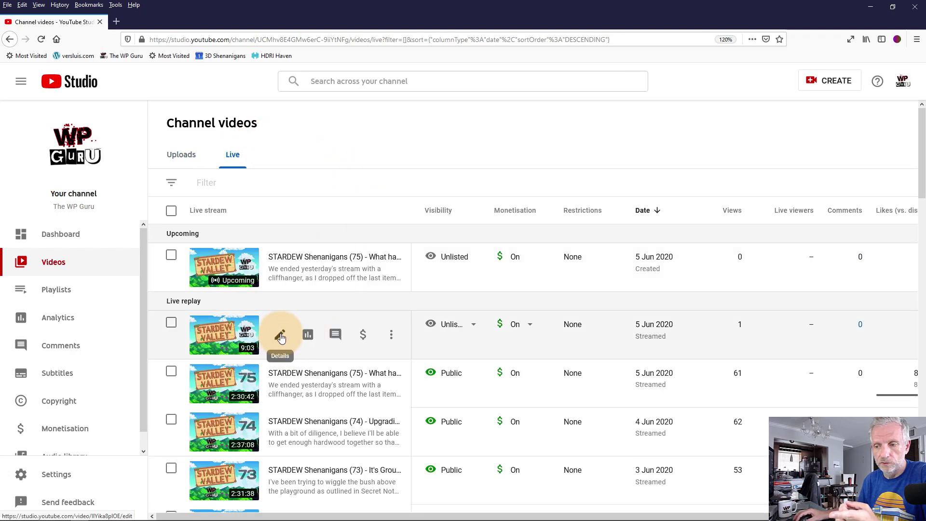
click(280, 336)
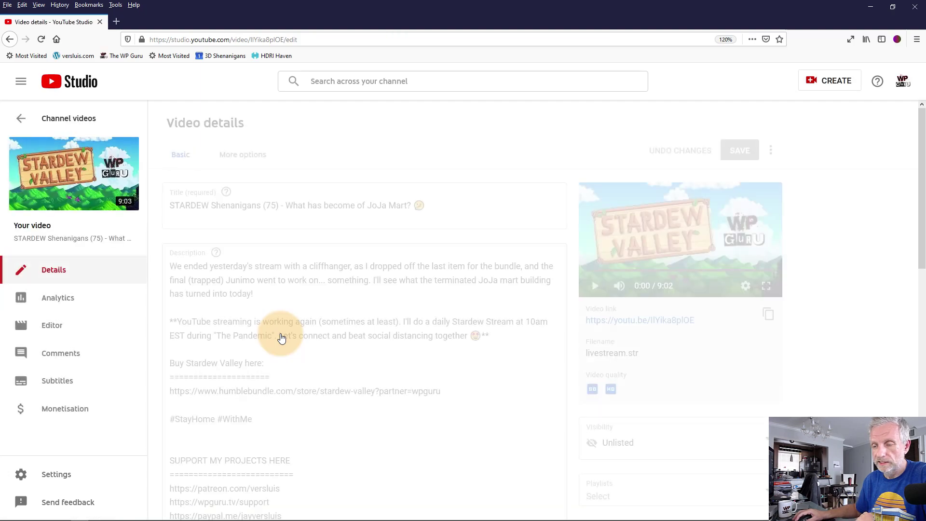
Step: Open the Editor again for the original, untrimmed Stardew Valley replay
click(59, 328)
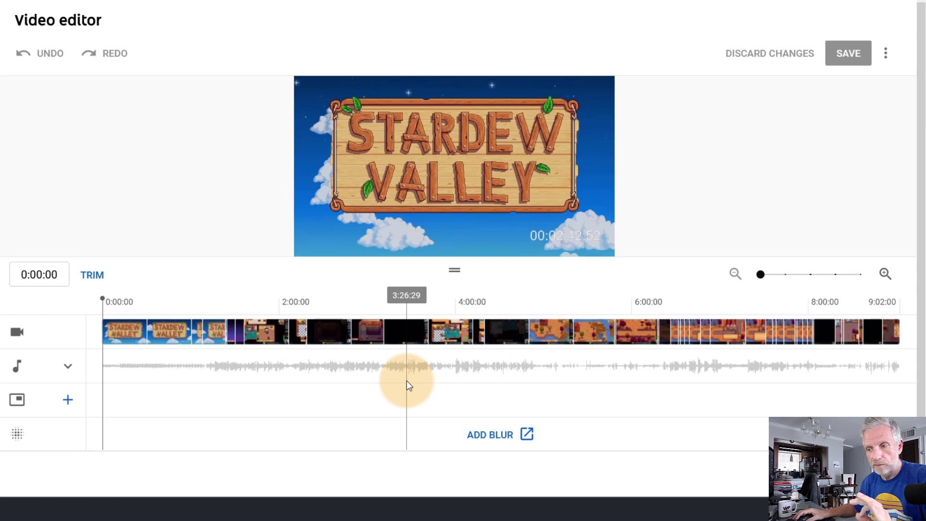
Step: Trim away everything before about 3:24, fine-tuning the left handle when zoomed in
drag(259, 337, 414, 328)
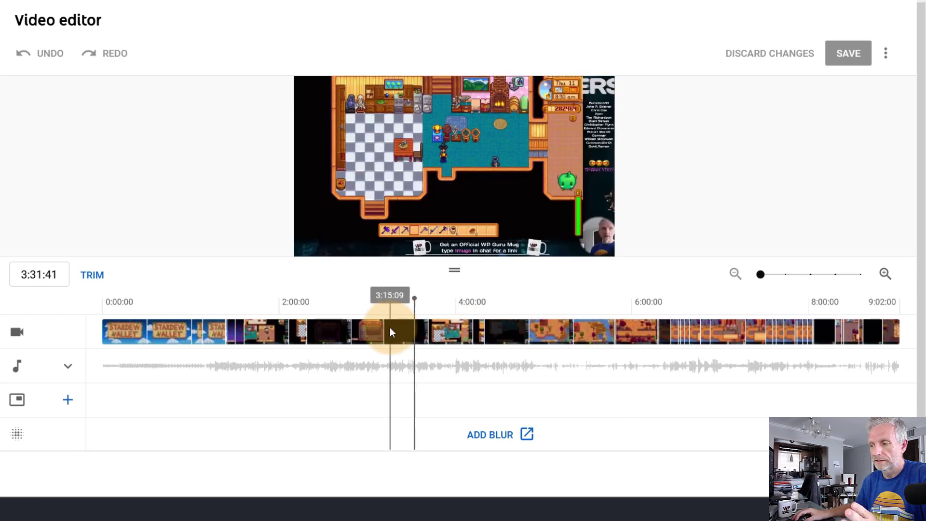
click(100, 278)
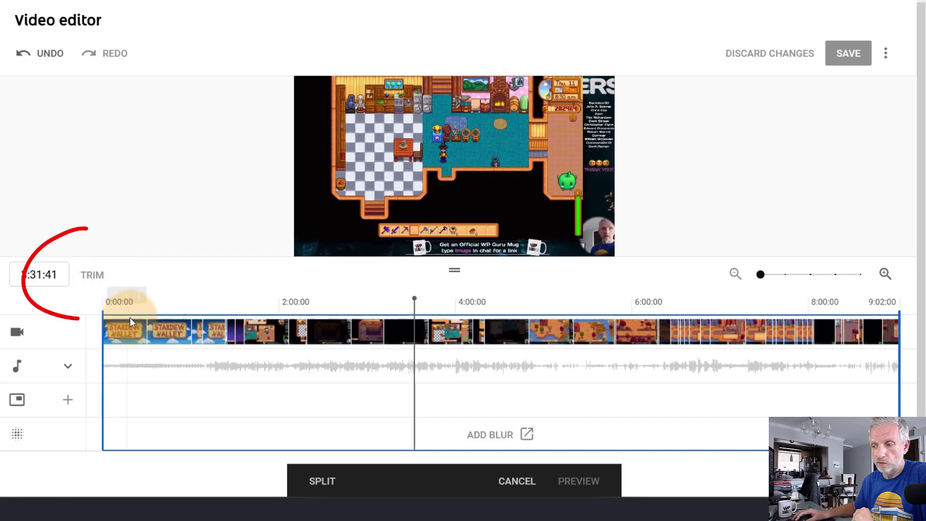
drag(105, 339, 411, 339)
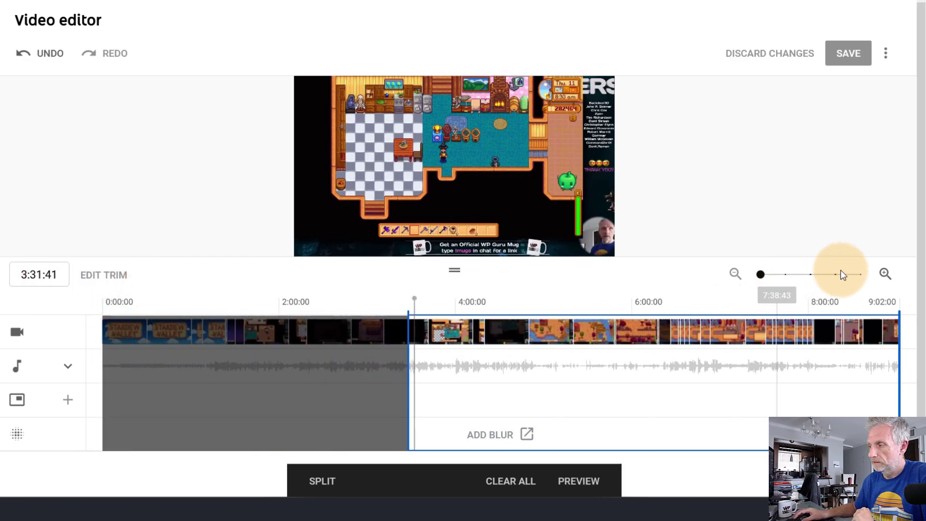
click(885, 273)
click(884, 273)
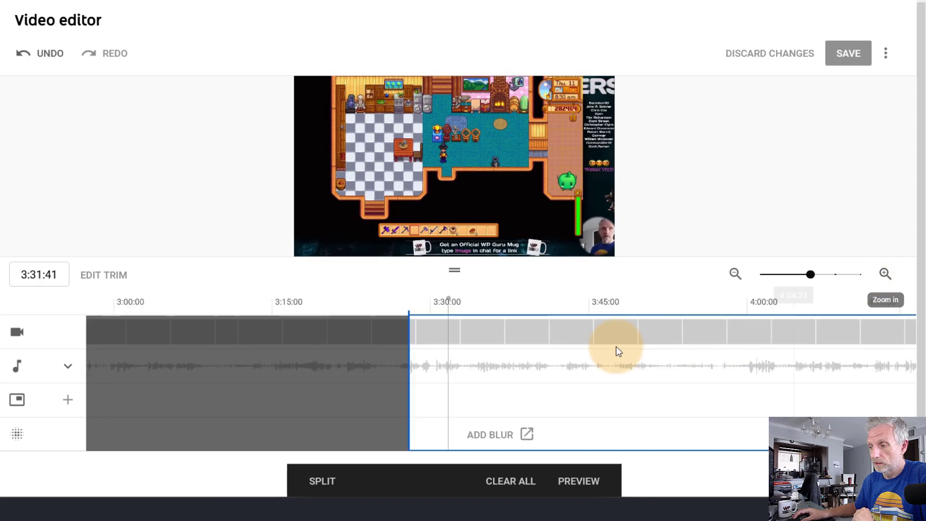
mouse_move(408, 365)
mouse_down()
mouse_move(371, 366)
mouse_move(390, 366)
mouse_up()
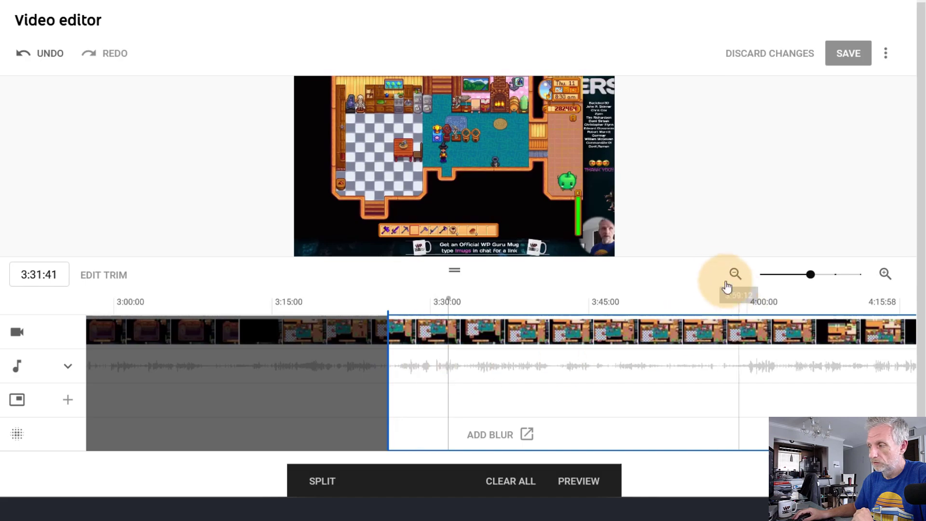
click(735, 273)
drag(410, 333, 455, 325)
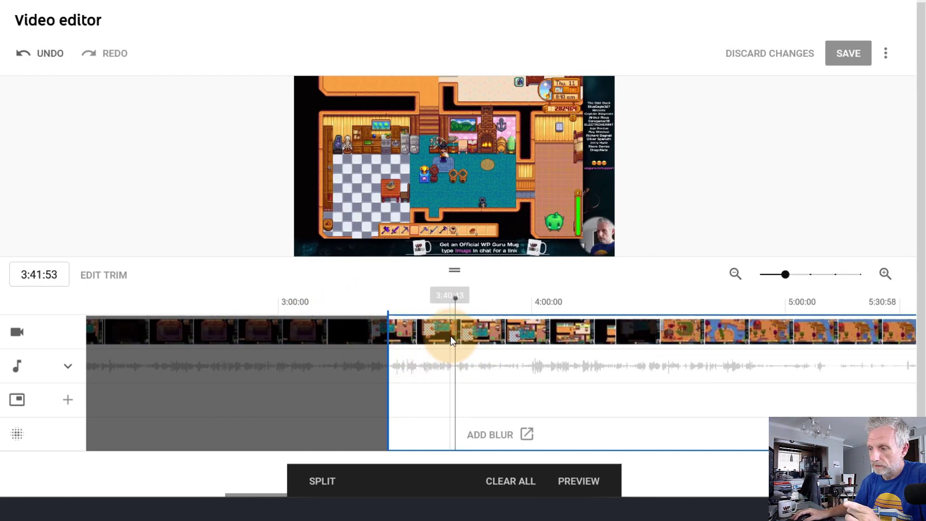
Step: Split at 3:42:02 and mark the stretch from about 3:42 to 4:19 for removal
click(456, 328)
drag(506, 328, 456, 333)
click(456, 333)
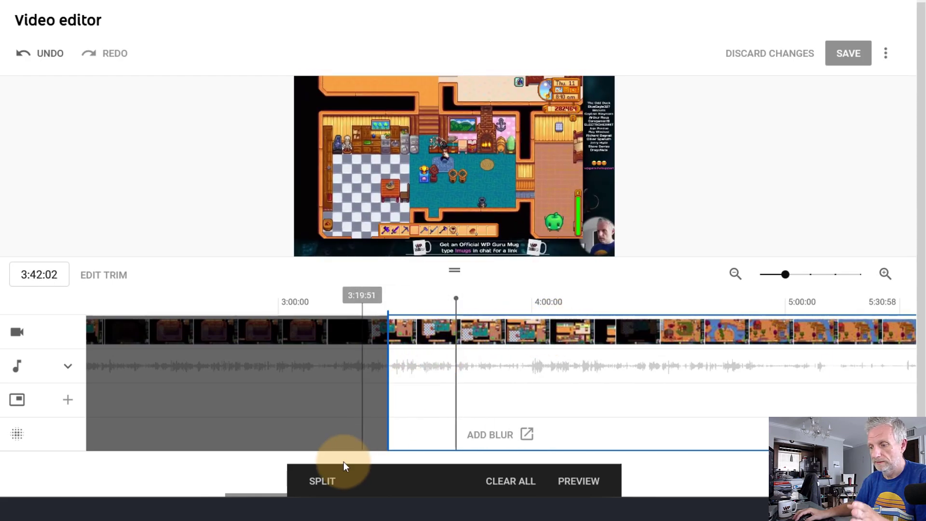
click(325, 482)
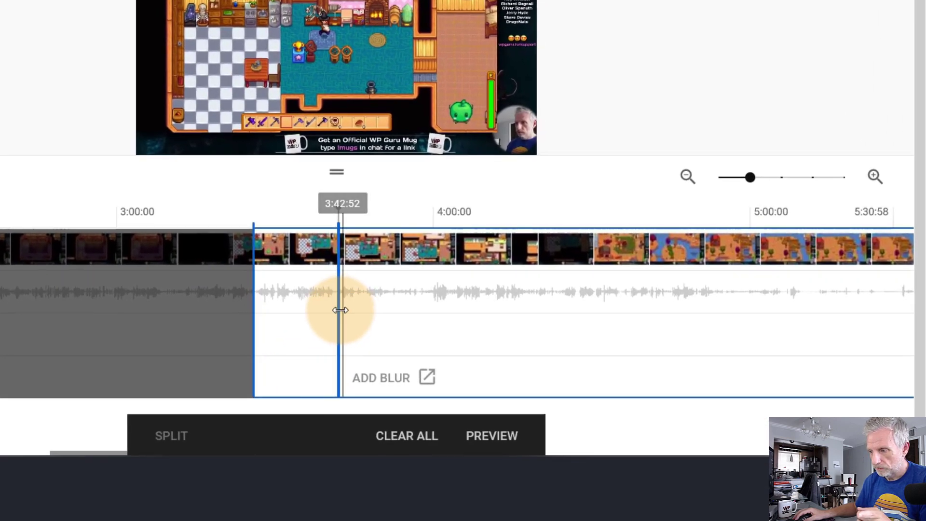
mouse_move(340, 310)
mouse_down()
mouse_move(299, 310)
mouse_move(592, 308)
mouse_move(538, 314)
mouse_up()
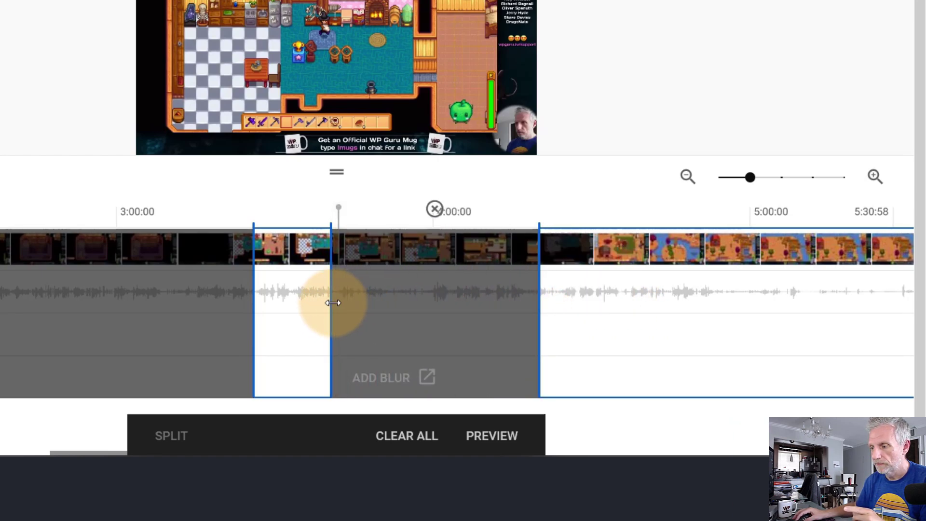
drag(333, 302, 336, 303)
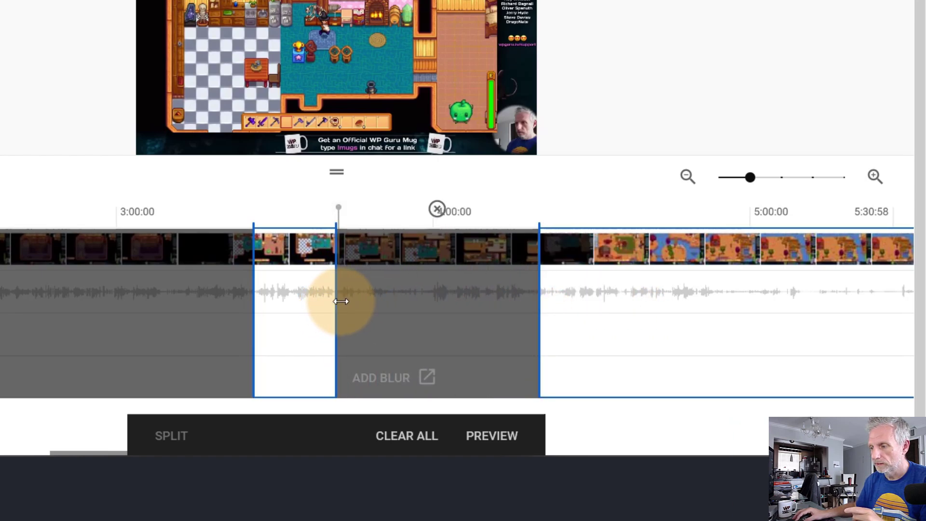
click(687, 177)
click(496, 243)
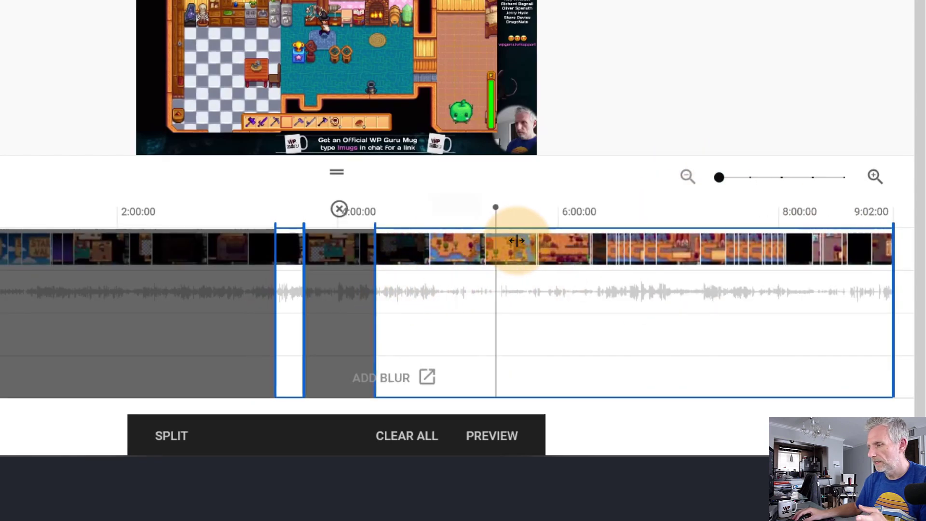
Step: Widen the middle cut to about 6:10 and trim the ending back to about 6:50
click(598, 248)
click(592, 248)
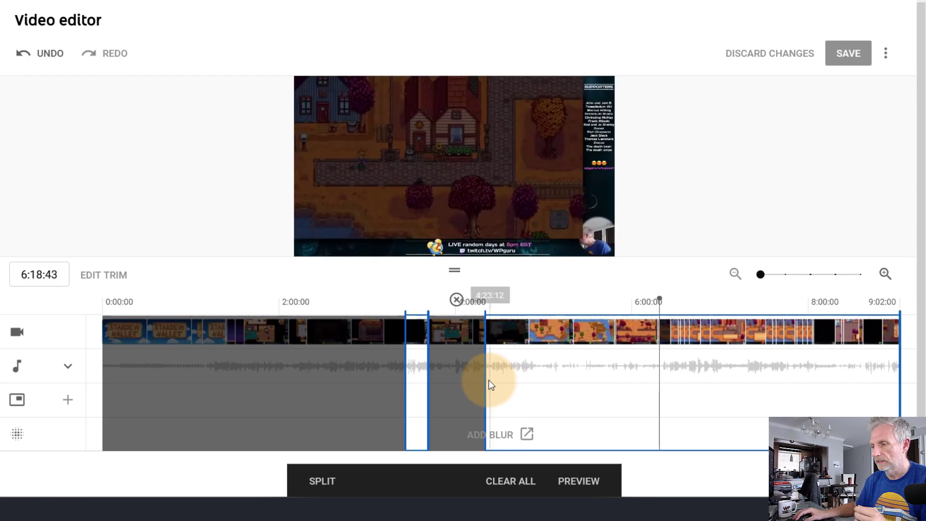
drag(489, 380, 661, 371)
drag(898, 368, 725, 379)
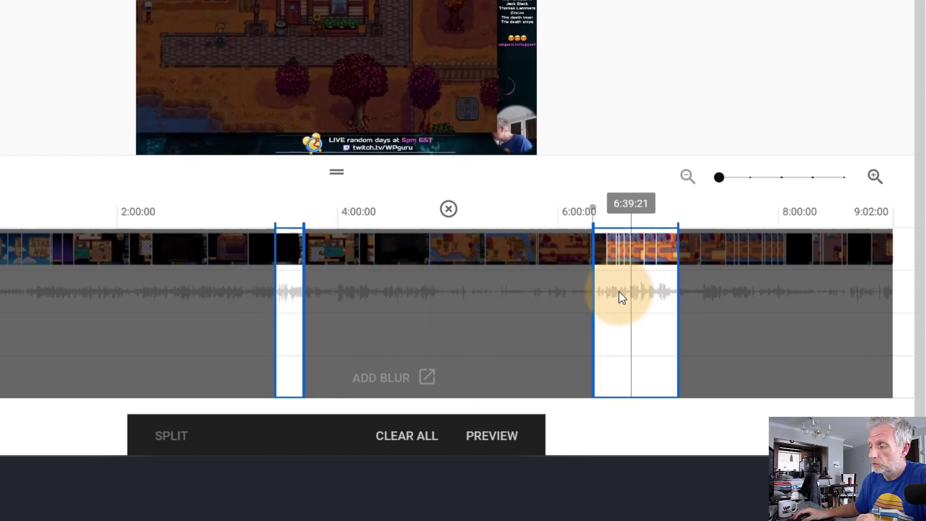
Step: Scrub to 6:39:21 and near 8:00 to check the second kept clip
click(630, 263)
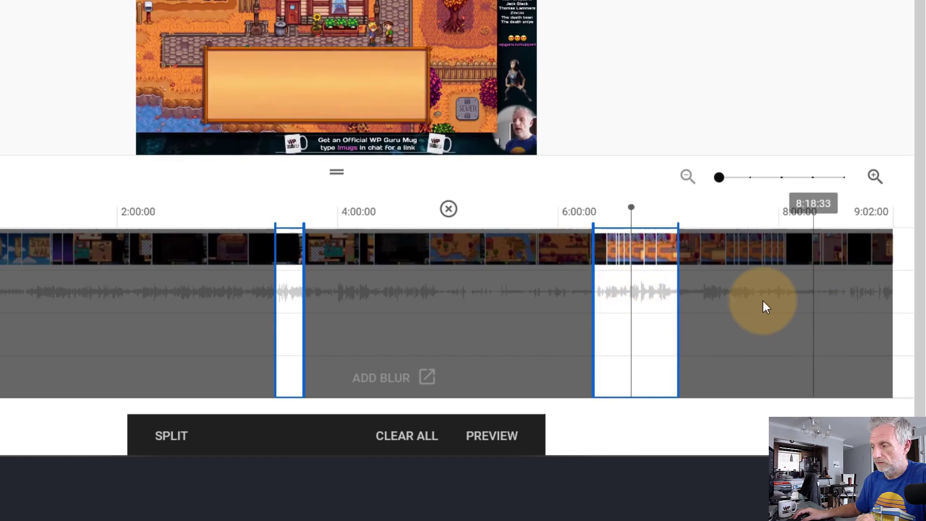
click(785, 265)
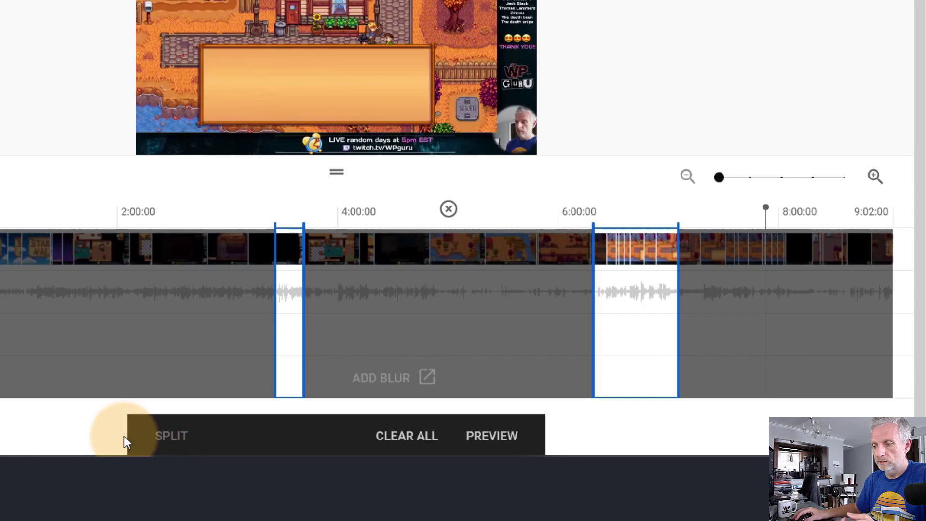
drag(686, 252, 637, 251)
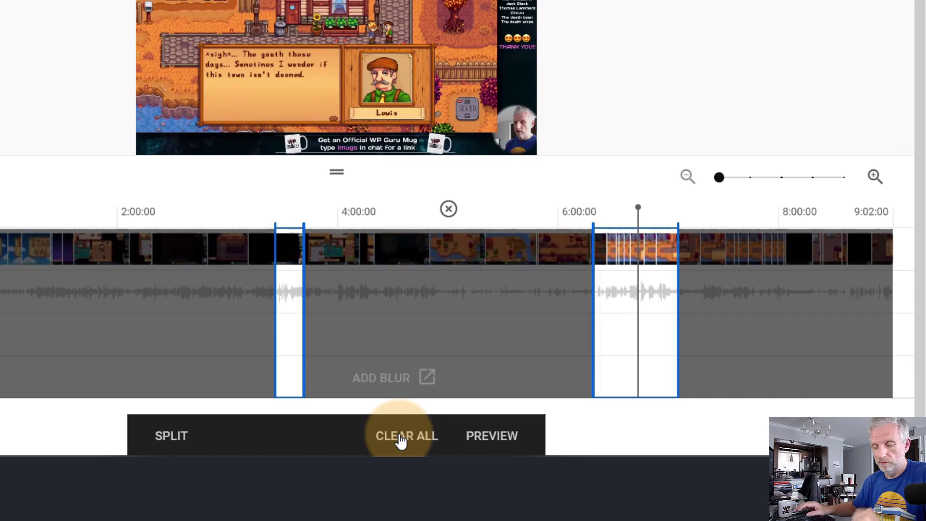
Step: Preview the trimmed edit, then save it as a new private video titled 'Test 2 - Proper Edit'
click(492, 437)
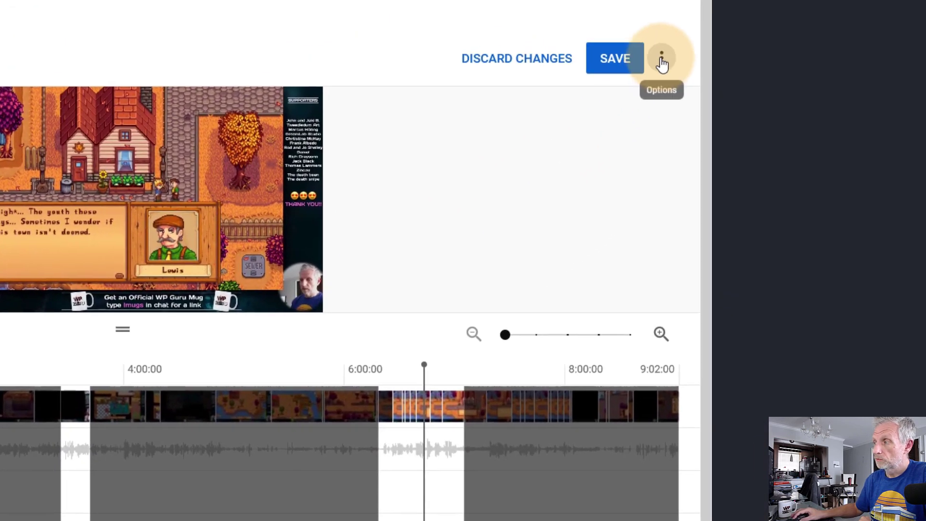
click(661, 62)
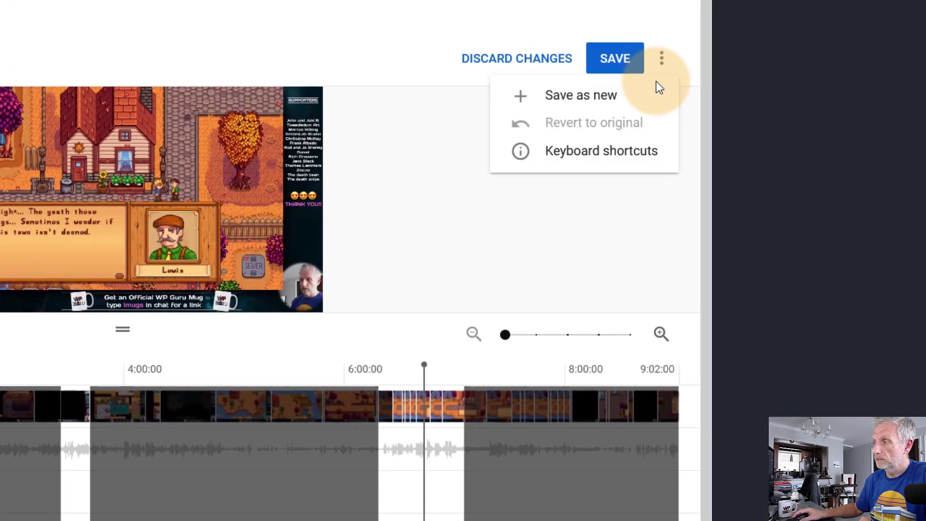
click(589, 103)
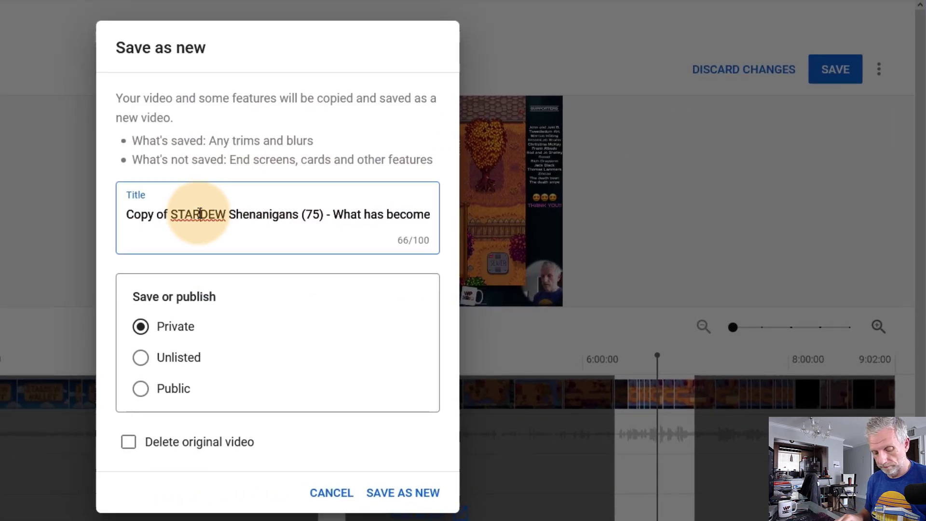
key(ctrl+a)
text(Te)
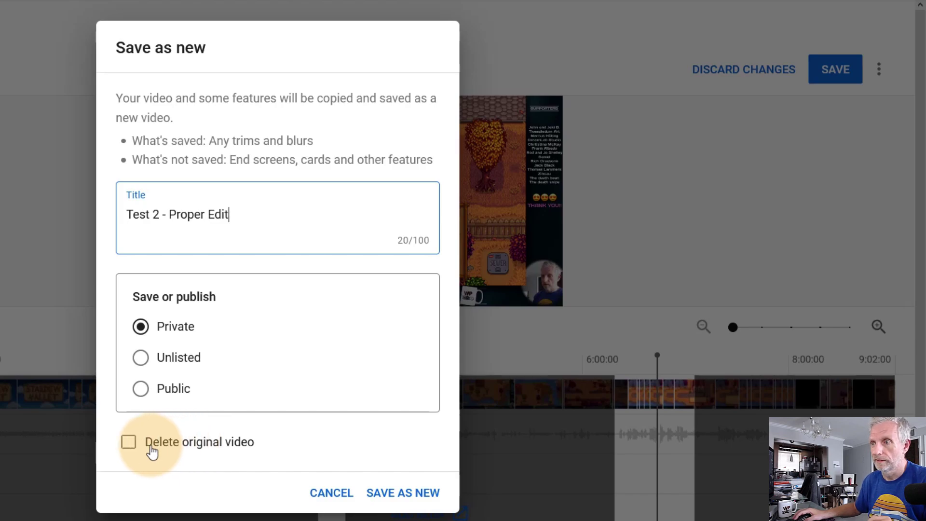
click(421, 503)
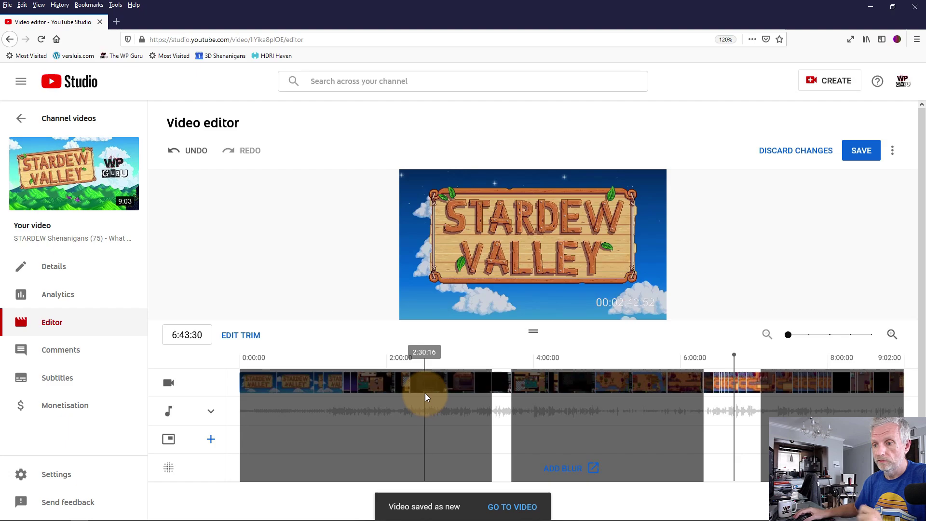
Step: Clear all trims from the original replay to restore its full 9:02 timeline
click(236, 334)
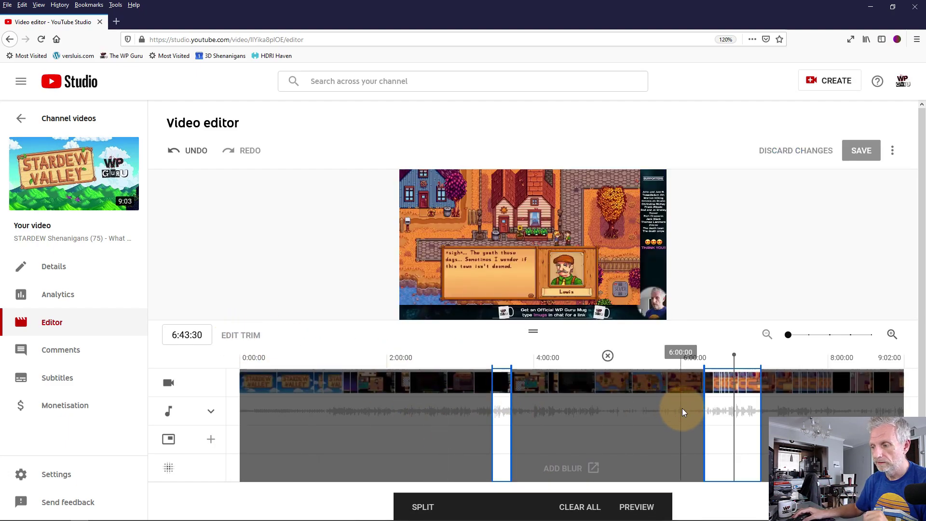
click(579, 507)
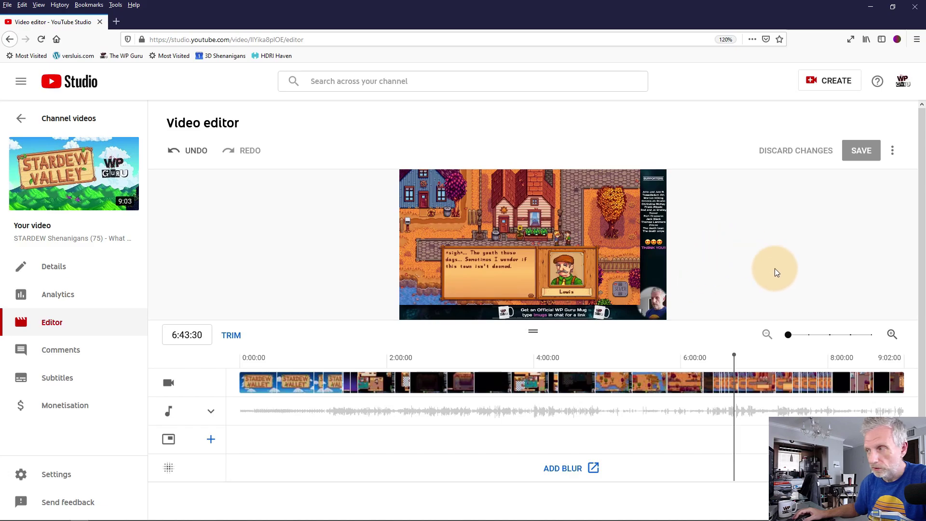
click(891, 154)
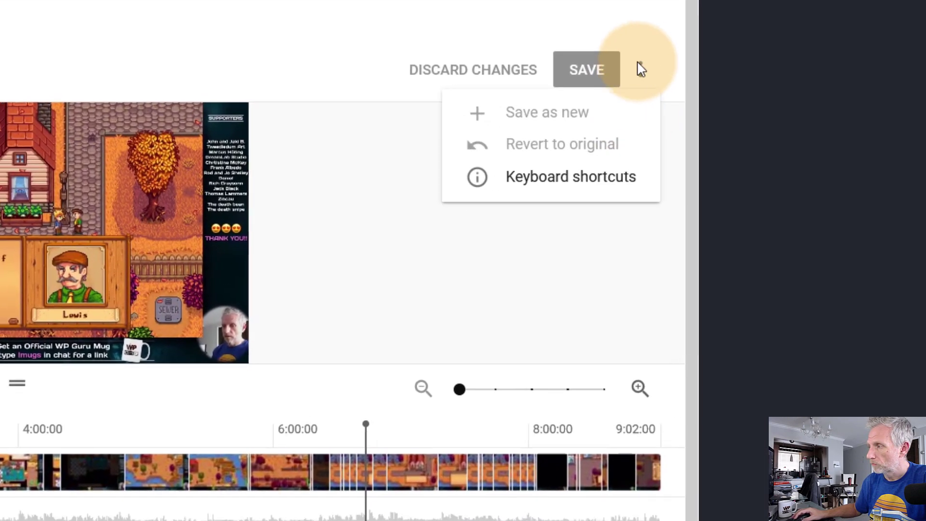
Step: Show the editor's Keyboard shortcuts and scroll through the global, playback and timecode shortcuts
click(569, 185)
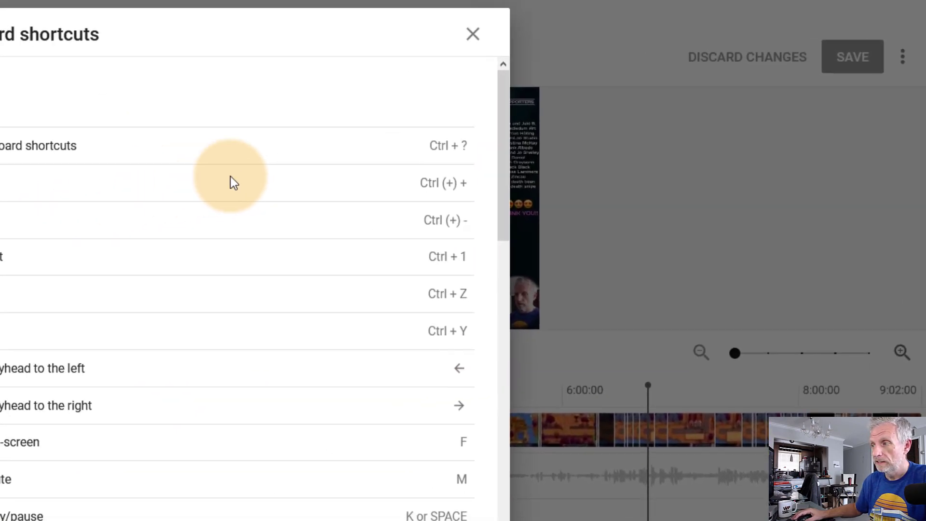
scroll(497, 181, down, 10)
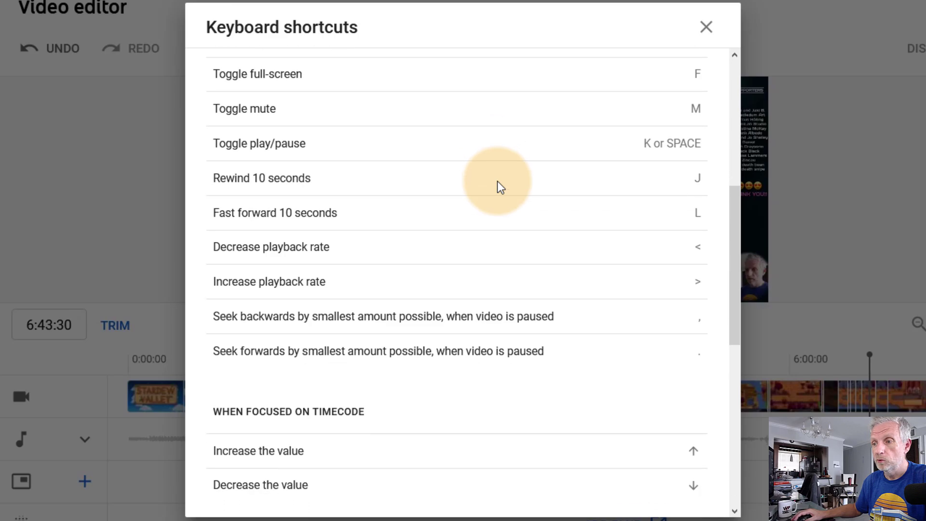
scroll(497, 181, down, 3)
scroll(497, 181, up, 15)
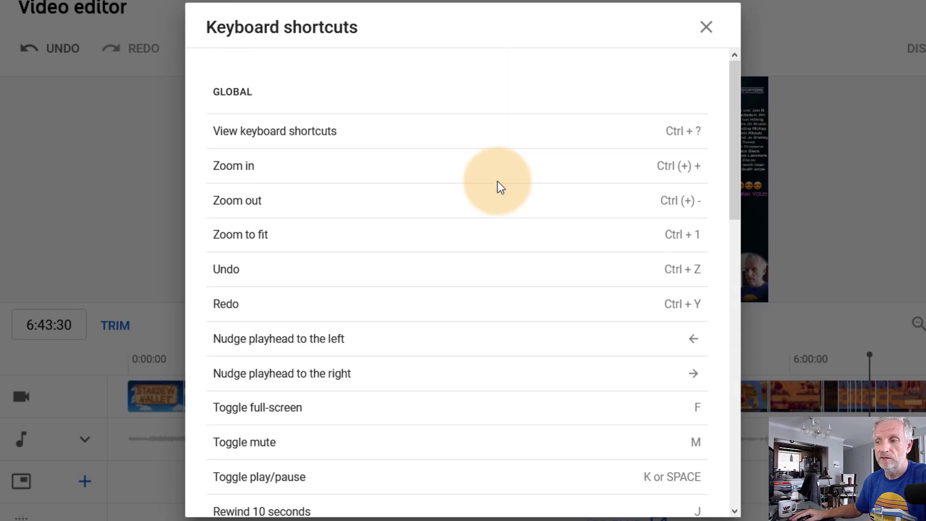